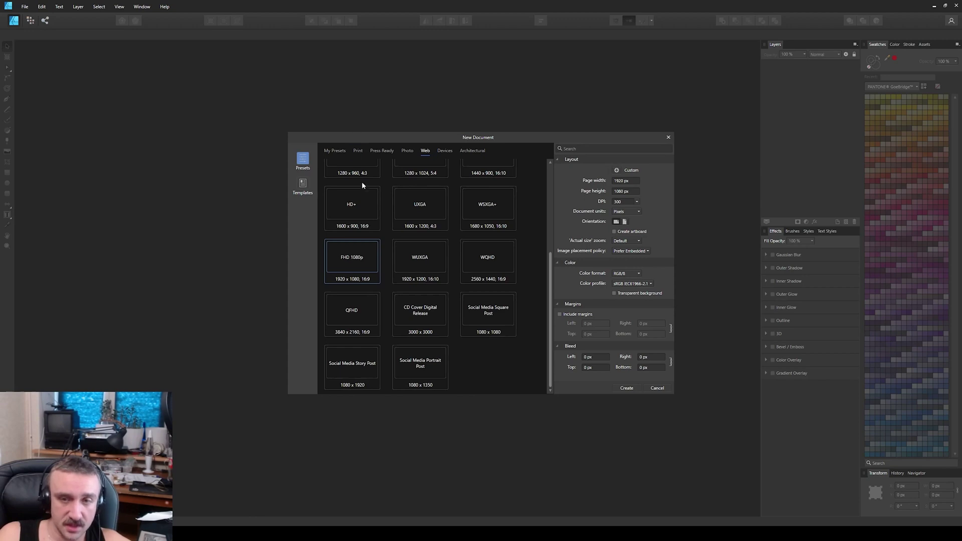
- Create a 1920 x 1080 px document from the FHD 1080p preset and paint one long winding black brush stroke across the page
{"action": "left_click", "coordinate": [627, 389]}
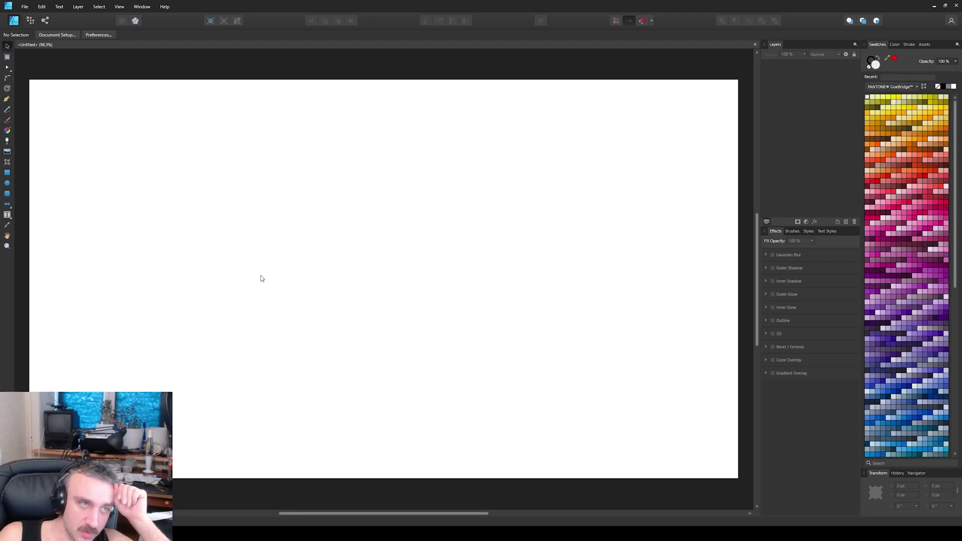
{"action": "left_click", "coordinate": [7, 120]}
{"action": "mouse_move", "coordinate": [128, 188]}
{"action": "left_mouse_down"}
{"action": "mouse_move", "coordinate": [268, 166]}
{"action": "mouse_move", "coordinate": [148, 278]}
{"action": "mouse_move", "coordinate": [284, 300]}
{"action": "mouse_move", "coordinate": [350, 144]}
{"action": "mouse_move", "coordinate": [419, 242]}
{"action": "mouse_move", "coordinate": [338, 284]}
{"action": "mouse_move", "coordinate": [494, 292]}
{"action": "mouse_move", "coordinate": [544, 149]}
{"action": "mouse_move", "coordinate": [628, 314]}
{"action": "mouse_move", "coordinate": [547, 346]}
{"action": "mouse_move", "coordinate": [510, 400]}
{"action": "mouse_move", "coordinate": [682, 226]}
{"action": "mouse_move", "coordinate": [584, 224]}
{"action": "mouse_move", "coordinate": [585, 254]}
{"action": "mouse_move", "coordinate": [514, 223]}
{"action": "mouse_move", "coordinate": [495, 201]}
{"action": "mouse_move", "coordinate": [501, 270]}
{"action": "mouse_move", "coordinate": [522, 299]}
{"action": "mouse_move", "coordinate": [491, 375]}
{"action": "mouse_move", "coordinate": [449, 420]}
{"action": "mouse_move", "coordinate": [387, 409]}
{"action": "mouse_move", "coordinate": [336, 378]}
{"action": "mouse_move", "coordinate": [322, 320]}
{"action": "mouse_move", "coordinate": [297, 363]}
{"action": "mouse_move", "coordinate": [250, 405]}
{"action": "mouse_move", "coordinate": [182, 400]}
{"action": "mouse_move", "coordinate": [97, 352]}
{"action": "mouse_move", "coordinate": [72, 266]}
{"action": "mouse_move", "coordinate": [170, 210]}
{"action": "mouse_move", "coordinate": [192, 184]}
{"action": "mouse_move", "coordinate": [89, 212]}
{"action": "mouse_move", "coordinate": [80, 144]}
{"action": "mouse_move", "coordinate": [257, 128]}
{"action": "mouse_move", "coordinate": [288, 142]}
{"action": "mouse_move", "coordinate": [287, 195]}
{"action": "mouse_move", "coordinate": [208, 317]}
{"action": "mouse_move", "coordinate": [241, 315]}
{"action": "mouse_move", "coordinate": [303, 197]}
{"action": "mouse_move", "coordinate": [324, 108]}
{"action": "mouse_move", "coordinate": [403, 113]}
{"action": "mouse_move", "coordinate": [438, 131]}
{"action": "mouse_move", "coordinate": [459, 170]}
{"action": "mouse_move", "coordinate": [509, 143]}
{"action": "mouse_move", "coordinate": [545, 100]}
{"action": "mouse_move", "coordinate": [585, 100]}
{"action": "mouse_move", "coordinate": [581, 135]}
{"action": "mouse_move", "coordinate": [643, 161]}
{"action": "mouse_move", "coordinate": [676, 189]}
{"action": "mouse_move", "coordinate": [711, 290]}
{"action": "mouse_move", "coordinate": [670, 338]}
{"action": "mouse_move", "coordinate": [616, 375]}
{"action": "mouse_move", "coordinate": [606, 412]}
{"action": "mouse_move", "coordinate": [617, 463]}
{"action": "mouse_move", "coordinate": [585, 470]}
{"action": "mouse_move", "coordinate": [488, 425]}
{"action": "mouse_move", "coordinate": [428, 447]}
{"action": "mouse_move", "coordinate": [385, 446]}
{"action": "mouse_move", "coordinate": [321, 417]}
{"action": "mouse_move", "coordinate": [310, 389]}
{"action": "mouse_move", "coordinate": [298, 413]}
{"action": "mouse_move", "coordinate": [244, 433]}
{"action": "mouse_move", "coordinate": [173, 420]}
{"action": "mouse_move", "coordinate": [52, 301]}
{"action": "mouse_move", "coordinate": [65, 228]}
{"action": "mouse_move", "coordinate": [48, 195]}
{"action": "mouse_move", "coordinate": [64, 121]}
{"action": "mouse_move", "coordinate": [178, 122]}
{"action": "mouse_move", "coordinate": [278, 104]}
{"action": "mouse_move", "coordinate": [291, 114]}
{"action": "mouse_move", "coordinate": [358, 96]}
{"action": "mouse_move", "coordinate": [459, 108]}
{"action": "mouse_move", "coordinate": [469, 135]}
{"action": "mouse_move", "coordinate": [531, 90]}
{"action": "mouse_move", "coordinate": [578, 87]}
{"action": "mouse_move", "coordinate": [588, 135]}
{"action": "mouse_move", "coordinate": [646, 147]}
{"action": "mouse_move", "coordinate": [689, 197]}
{"action": "mouse_move", "coordinate": [716, 297]}
{"action": "mouse_move", "coordinate": [654, 401]}
{"action": "mouse_move", "coordinate": [635, 466]}
{"action": "mouse_move", "coordinate": [352, 466]}
{"action": "mouse_move", "coordinate": [172, 444]}
{"action": "left_mouse_up"}
{"action": "mouse_move", "coordinate": [150, 401]}
{"action": "left_mouse_down"}
{"action": "mouse_move", "coordinate": [441, 326]}
{"action": "mouse_move", "coordinate": [381, 328]}
{"action": "mouse_move", "coordinate": [393, 303]}
{"action": "mouse_move", "coordinate": [406, 306]}
{"action": "left_mouse_up"}
- Reshape the painted curve with the Node tool, moving single nodes and a selected group of nodes in the middle of the drawing
{"action": "key", "text": "v"}
{"action": "left_click", "coordinate": [8, 67]}
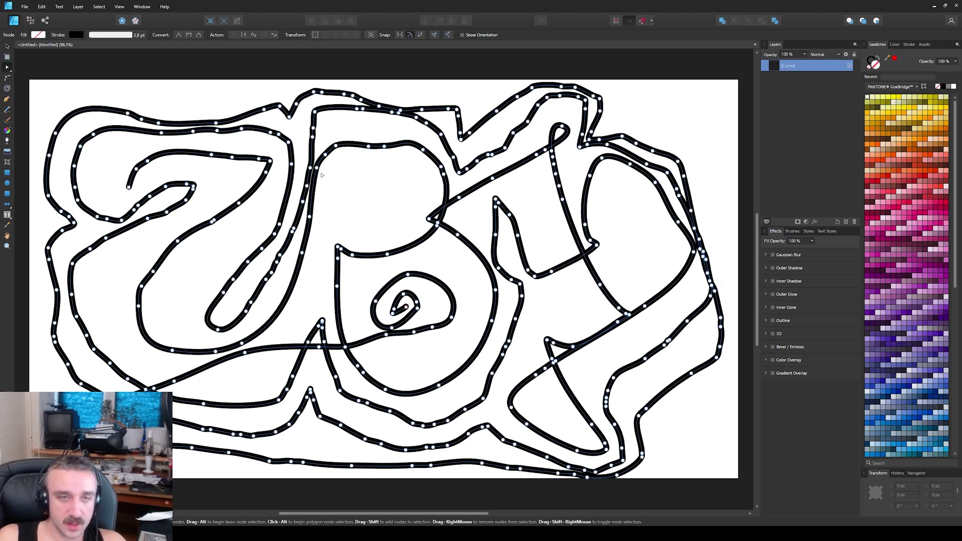
{"action": "left_click_drag", "start_coordinate": [316, 167], "coordinate": [379, 200]}
{"action": "left_click_drag", "start_coordinate": [323, 131], "coordinate": [482, 307]}
{"action": "left_click", "coordinate": [444, 173]}
{"action": "left_click_drag", "start_coordinate": [278, 79], "coordinate": [474, 323]}
{"action": "left_click_drag", "start_coordinate": [387, 255], "coordinate": [365, 285]}
{"action": "mouse_move", "coordinate": [401, 231]}
{"action": "left_mouse_down"}
{"action": "mouse_move", "coordinate": [551, 331]}
{"action": "mouse_move", "coordinate": [258, 216]}
{"action": "mouse_move", "coordinate": [380, 306]}
{"action": "mouse_move", "coordinate": [241, 327]}
{"action": "mouse_move", "coordinate": [341, 235]}
{"action": "mouse_move", "coordinate": [436, 210]}
{"action": "mouse_move", "coordinate": [386, 203]}
{"action": "mouse_move", "coordinate": [409, 226]}
{"action": "left_mouse_up"}
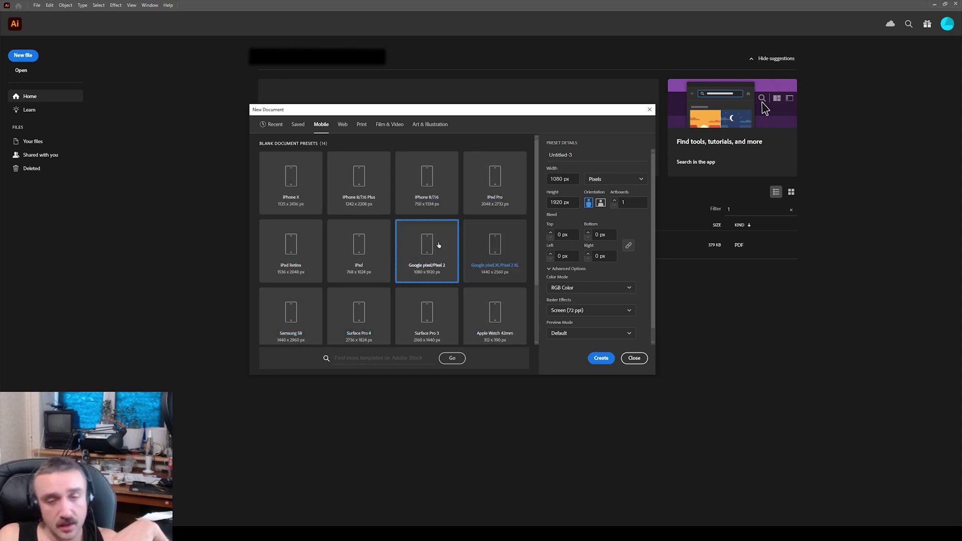
- In Adobe Illustrator, create a landscape 1920 x 1080 px document from the Google pixel/Pixel 2 preset and activate the Paintbrush tool
{"action": "left_click", "coordinate": [601, 203]}
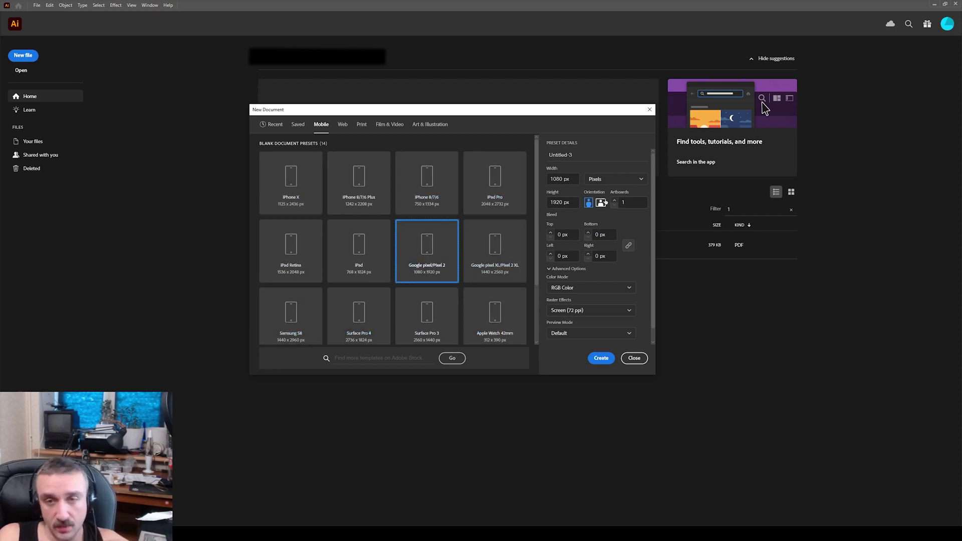
{"action": "key", "text": "Return"}
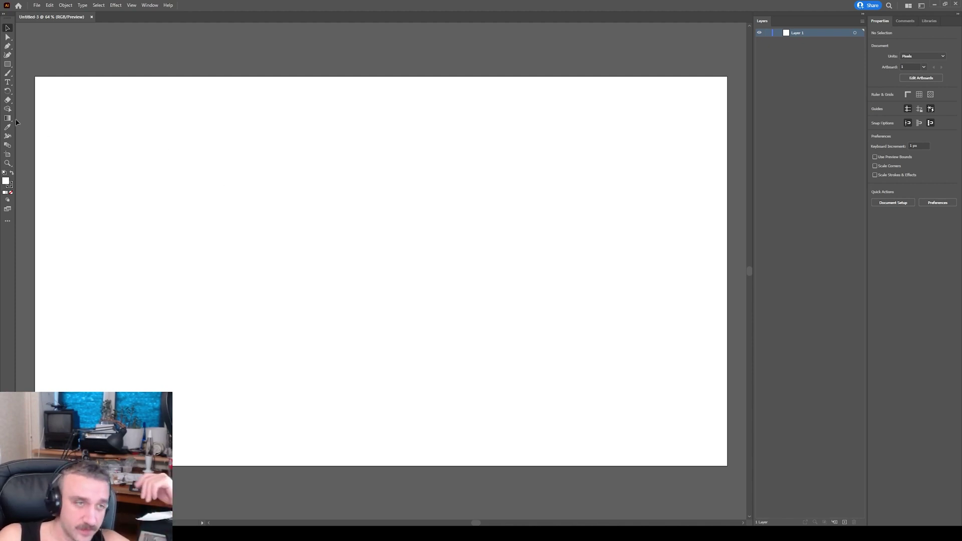
{"action": "key", "text": "b"}
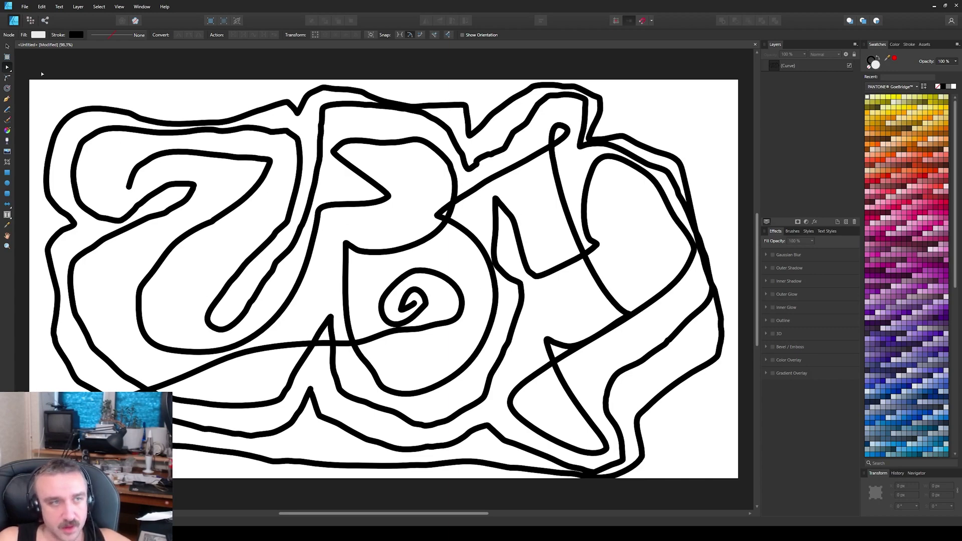
- Switch to Affinity Designer, paint a dense looping scribble over the existing curve and display its nodes
{"action": "left_click", "coordinate": [7, 120]}
{"action": "mouse_move", "coordinate": [91, 98]}
{"action": "left_mouse_down"}
{"action": "mouse_move", "coordinate": [194, 93]}
{"action": "mouse_move", "coordinate": [167, 99]}
{"action": "mouse_move", "coordinate": [208, 109]}
{"action": "mouse_move", "coordinate": [233, 101]}
{"action": "mouse_move", "coordinate": [228, 93]}
{"action": "mouse_move", "coordinate": [233, 111]}
{"action": "mouse_move", "coordinate": [260, 123]}
{"action": "mouse_move", "coordinate": [227, 137]}
{"action": "mouse_move", "coordinate": [211, 187]}
{"action": "mouse_move", "coordinate": [117, 276]}
{"action": "mouse_move", "coordinate": [109, 316]}
{"action": "mouse_move", "coordinate": [164, 369]}
{"action": "mouse_move", "coordinate": [204, 387]}
{"action": "mouse_move", "coordinate": [268, 376]}
{"action": "mouse_move", "coordinate": [345, 218]}
{"action": "mouse_move", "coordinate": [380, 220]}
{"action": "mouse_move", "coordinate": [420, 187]}
{"action": "mouse_move", "coordinate": [345, 123]}
{"action": "mouse_move", "coordinate": [480, 154]}
{"action": "mouse_move", "coordinate": [667, 125]}
{"action": "mouse_move", "coordinate": [687, 98]}
{"action": "mouse_move", "coordinate": [666, 283]}
{"action": "mouse_move", "coordinate": [611, 288]}
{"action": "mouse_move", "coordinate": [532, 335]}
{"action": "mouse_move", "coordinate": [515, 226]}
{"action": "mouse_move", "coordinate": [605, 328]}
{"action": "mouse_move", "coordinate": [202, 257]}
{"action": "mouse_move", "coordinate": [470, 257]}
{"action": "mouse_move", "coordinate": [449, 357]}
{"action": "mouse_move", "coordinate": [178, 330]}
{"action": "mouse_move", "coordinate": [383, 139]}
{"action": "mouse_move", "coordinate": [463, 368]}
{"action": "mouse_move", "coordinate": [153, 264]}
{"action": "mouse_move", "coordinate": [392, 183]}
{"action": "mouse_move", "coordinate": [216, 394]}
{"action": "mouse_move", "coordinate": [159, 151]}
{"action": "mouse_move", "coordinate": [428, 417]}
{"action": "mouse_move", "coordinate": [118, 299]}
{"action": "mouse_move", "coordinate": [397, 279]}
{"action": "mouse_move", "coordinate": [451, 378]}
{"action": "mouse_move", "coordinate": [266, 330]}
{"action": "mouse_move", "coordinate": [286, 217]}
{"action": "mouse_move", "coordinate": [567, 369]}
{"action": "mouse_move", "coordinate": [650, 436]}
{"action": "mouse_move", "coordinate": [576, 287]}
{"action": "mouse_move", "coordinate": [582, 209]}
{"action": "mouse_move", "coordinate": [609, 384]}
{"action": "mouse_move", "coordinate": [412, 390]}
{"action": "mouse_move", "coordinate": [359, 167]}
{"action": "mouse_move", "coordinate": [486, 290]}
{"action": "mouse_move", "coordinate": [368, 416]}
{"action": "mouse_move", "coordinate": [250, 240]}
{"action": "mouse_move", "coordinate": [522, 216]}
{"action": "mouse_move", "coordinate": [323, 389]}
{"action": "mouse_move", "coordinate": [277, 161]}
{"action": "mouse_move", "coordinate": [334, 417]}
{"action": "mouse_move", "coordinate": [94, 147]}
{"action": "mouse_move", "coordinate": [247, 282]}
{"action": "mouse_move", "coordinate": [81, 364]}
{"action": "mouse_move", "coordinate": [57, 386]}
{"action": "left_mouse_up"}
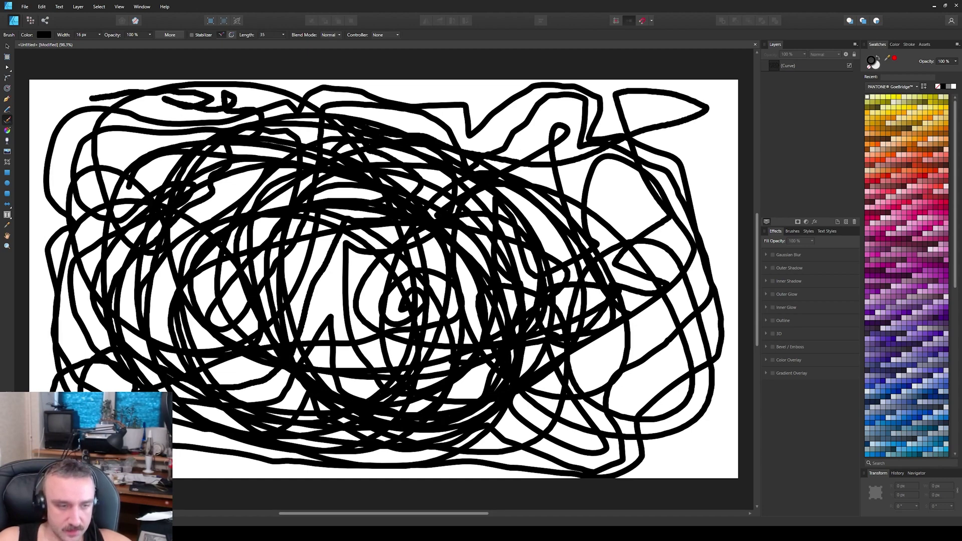
{"action": "key", "text": "a"}
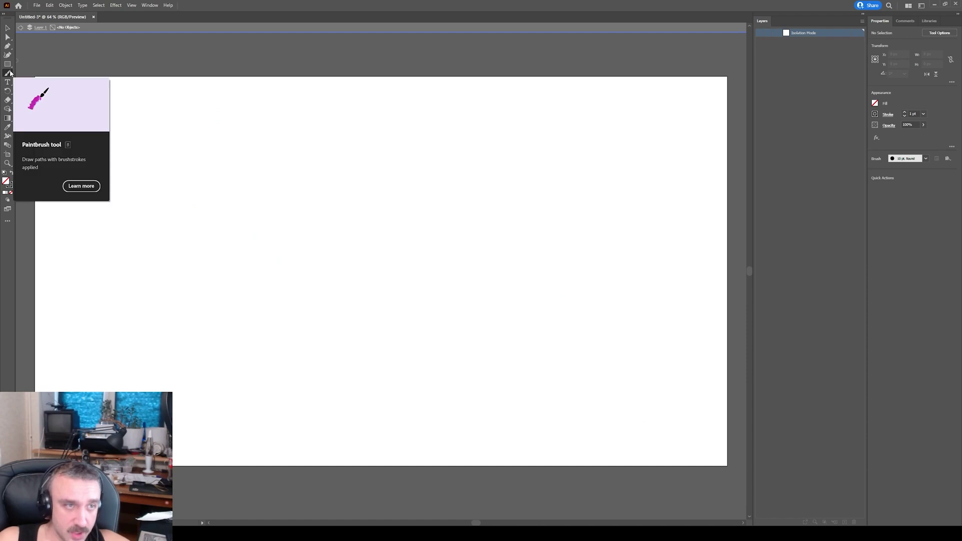
- Switch to Illustrator and cover the artboard with long looping, spiralling and zigzag black Paintbrush strokes plus a few dots
{"action": "left_click", "coordinate": [9, 74]}
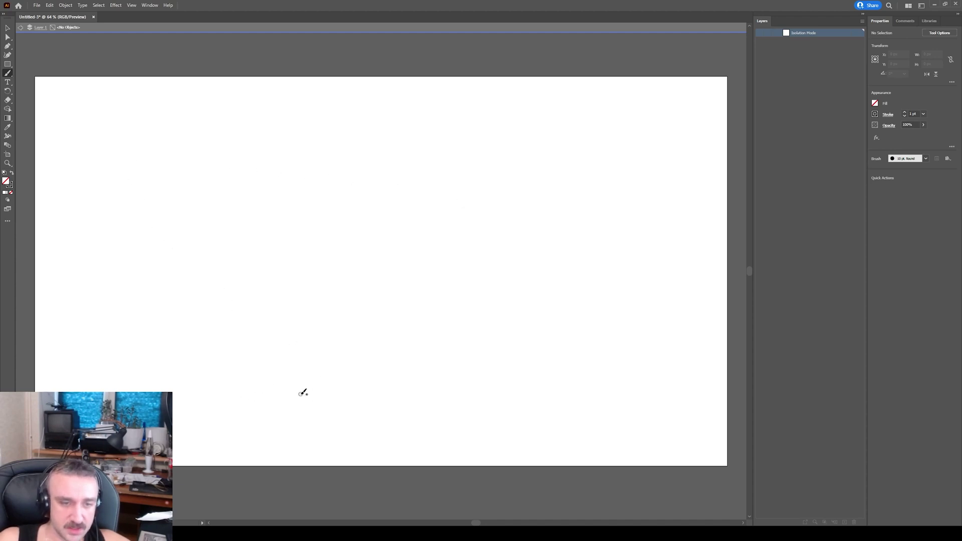
{"action": "mouse_move", "coordinate": [302, 392]}
{"action": "left_mouse_down"}
{"action": "mouse_move", "coordinate": [237, 351]}
{"action": "mouse_move", "coordinate": [210, 293]}
{"action": "mouse_move", "coordinate": [207, 214]}
{"action": "mouse_move", "coordinate": [237, 155]}
{"action": "left_mouse_up"}
{"action": "mouse_move", "coordinate": [361, 119]}
{"action": "left_mouse_down"}
{"action": "mouse_move", "coordinate": [471, 144]}
{"action": "mouse_move", "coordinate": [529, 169]}
{"action": "mouse_move", "coordinate": [595, 239]}
{"action": "mouse_move", "coordinate": [595, 366]}
{"action": "mouse_move", "coordinate": [546, 434]}
{"action": "left_mouse_up"}
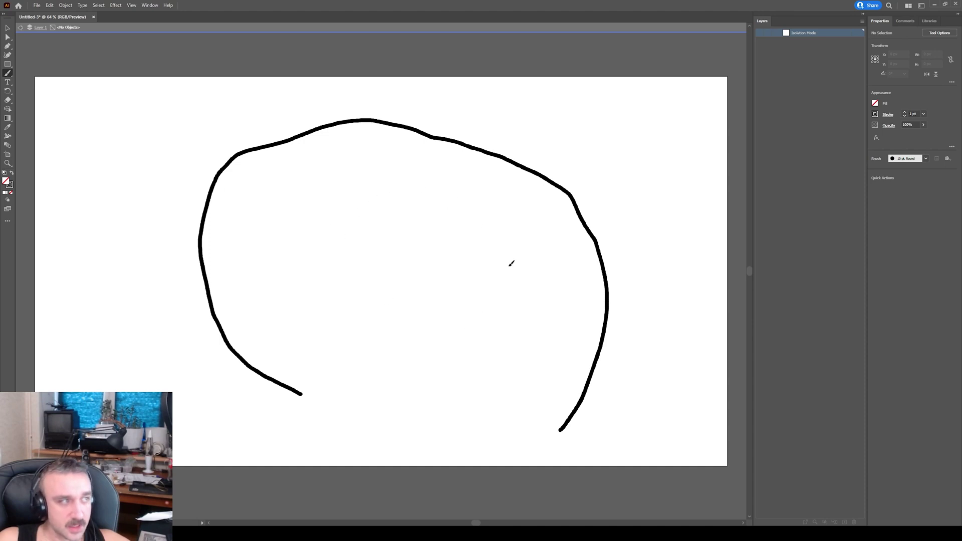
{"action": "left_click_drag", "start_coordinate": [560, 429], "coordinate": [455, 178]}
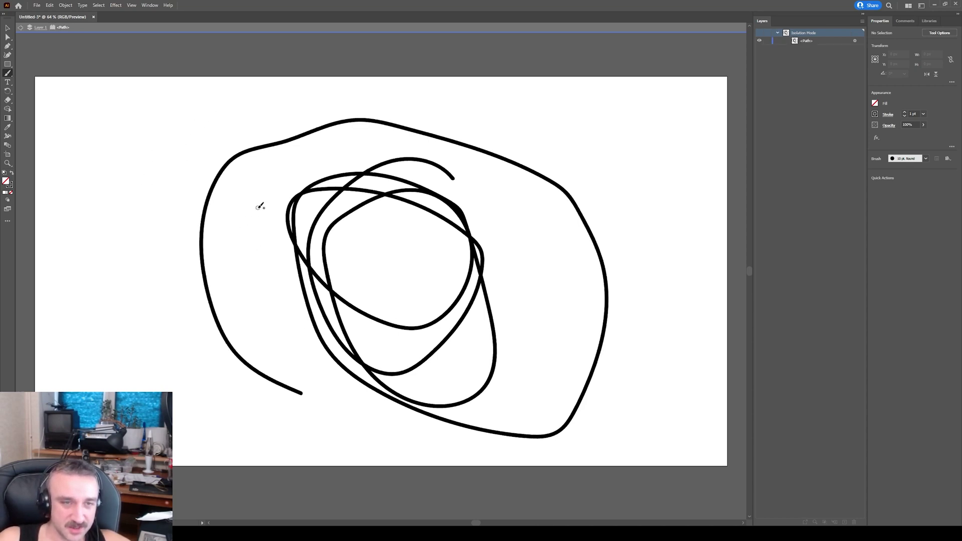
{"action": "mouse_move", "coordinate": [262, 190]}
{"action": "left_mouse_down"}
{"action": "mouse_move", "coordinate": [244, 119]}
{"action": "mouse_move", "coordinate": [168, 154]}
{"action": "mouse_move", "coordinate": [264, 203]}
{"action": "mouse_move", "coordinate": [269, 305]}
{"action": "mouse_move", "coordinate": [171, 227]}
{"action": "mouse_move", "coordinate": [161, 143]}
{"action": "mouse_move", "coordinate": [90, 131]}
{"action": "left_mouse_up"}
{"action": "mouse_move", "coordinate": [105, 210]}
{"action": "left_mouse_down"}
{"action": "mouse_move", "coordinate": [102, 326]}
{"action": "mouse_move", "coordinate": [314, 393]}
{"action": "mouse_move", "coordinate": [450, 149]}
{"action": "left_mouse_up"}
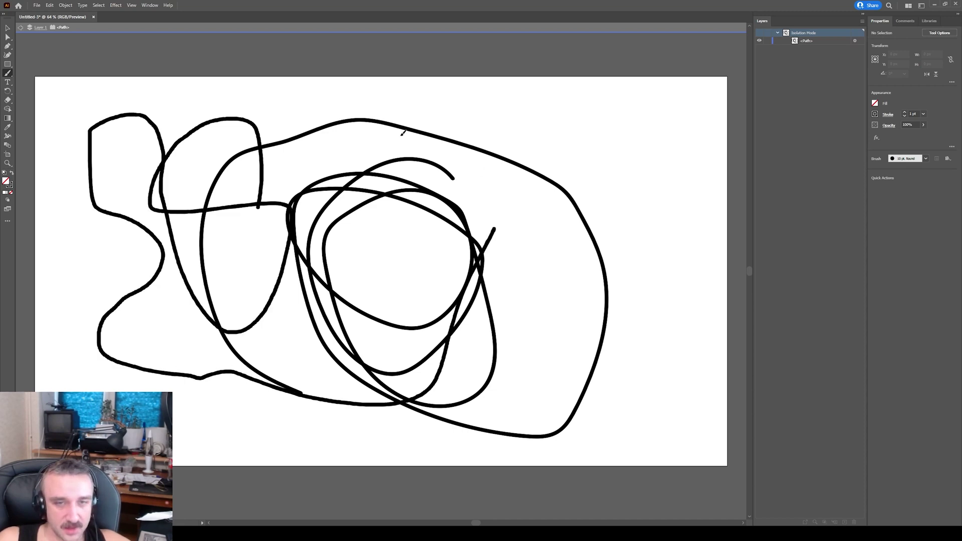
{"action": "mouse_move", "coordinate": [536, 126]}
{"action": "left_mouse_down"}
{"action": "mouse_move", "coordinate": [668, 155]}
{"action": "mouse_move", "coordinate": [687, 211]}
{"action": "left_mouse_up"}
{"action": "mouse_move", "coordinate": [683, 378]}
{"action": "left_mouse_down"}
{"action": "mouse_move", "coordinate": [583, 333]}
{"action": "mouse_move", "coordinate": [559, 304]}
{"action": "mouse_move", "coordinate": [499, 368]}
{"action": "left_mouse_up"}
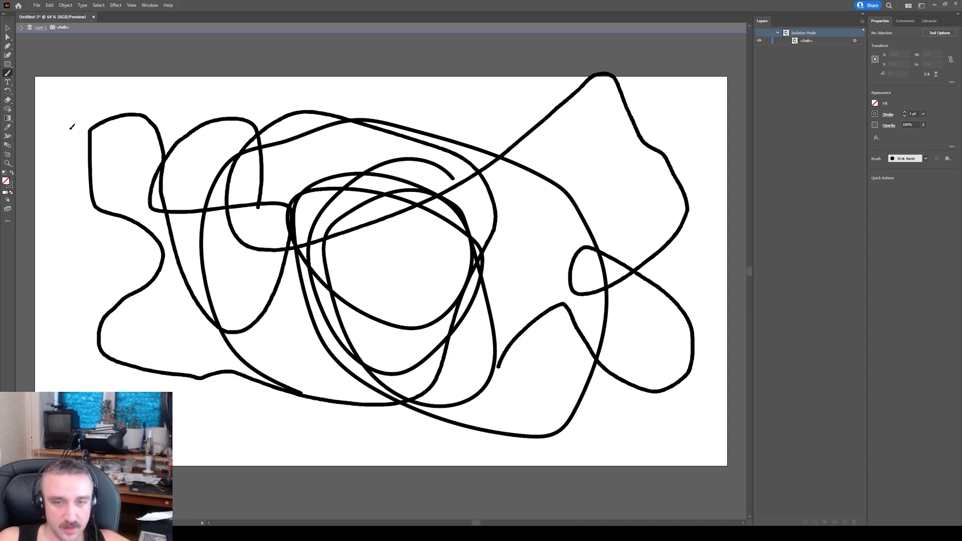
{"action": "mouse_move", "coordinate": [68, 114]}
{"action": "left_mouse_down"}
{"action": "mouse_move", "coordinate": [54, 212]}
{"action": "mouse_move", "coordinate": [128, 260]}
{"action": "mouse_move", "coordinate": [74, 316]}
{"action": "mouse_move", "coordinate": [74, 388]}
{"action": "left_mouse_up"}
{"action": "mouse_move", "coordinate": [226, 453]}
{"action": "left_mouse_down"}
{"action": "mouse_move", "coordinate": [347, 431]}
{"action": "mouse_move", "coordinate": [501, 449]}
{"action": "mouse_move", "coordinate": [586, 445]}
{"action": "mouse_move", "coordinate": [610, 426]}
{"action": "mouse_move", "coordinate": [609, 404]}
{"action": "mouse_move", "coordinate": [650, 415]}
{"action": "mouse_move", "coordinate": [697, 369]}
{"action": "mouse_move", "coordinate": [706, 298]}
{"action": "mouse_move", "coordinate": [700, 267]}
{"action": "mouse_move", "coordinate": [683, 259]}
{"action": "mouse_move", "coordinate": [709, 130]}
{"action": "mouse_move", "coordinate": [682, 107]}
{"action": "mouse_move", "coordinate": [652, 115]}
{"action": "mouse_move", "coordinate": [526, 96]}
{"action": "mouse_move", "coordinate": [485, 116]}
{"action": "mouse_move", "coordinate": [387, 90]}
{"action": "mouse_move", "coordinate": [313, 92]}
{"action": "mouse_move", "coordinate": [260, 112]}
{"action": "mouse_move", "coordinate": [220, 97]}
{"action": "left_mouse_up"}
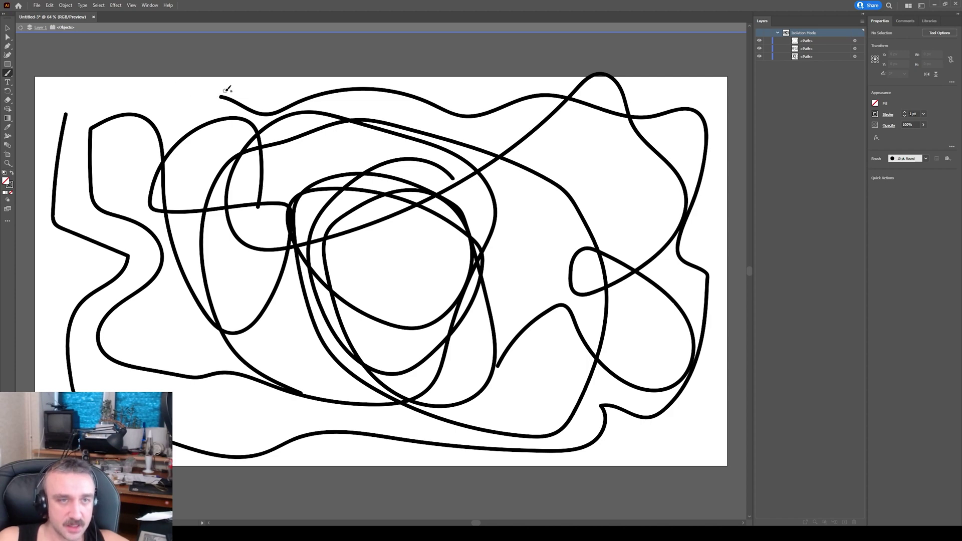
{"action": "mouse_move", "coordinate": [213, 98]}
{"action": "left_mouse_down"}
{"action": "mouse_move", "coordinate": [111, 88]}
{"action": "mouse_move", "coordinate": [53, 106]}
{"action": "mouse_move", "coordinate": [50, 228]}
{"action": "mouse_move", "coordinate": [87, 259]}
{"action": "mouse_move", "coordinate": [51, 390]}
{"action": "left_mouse_up"}
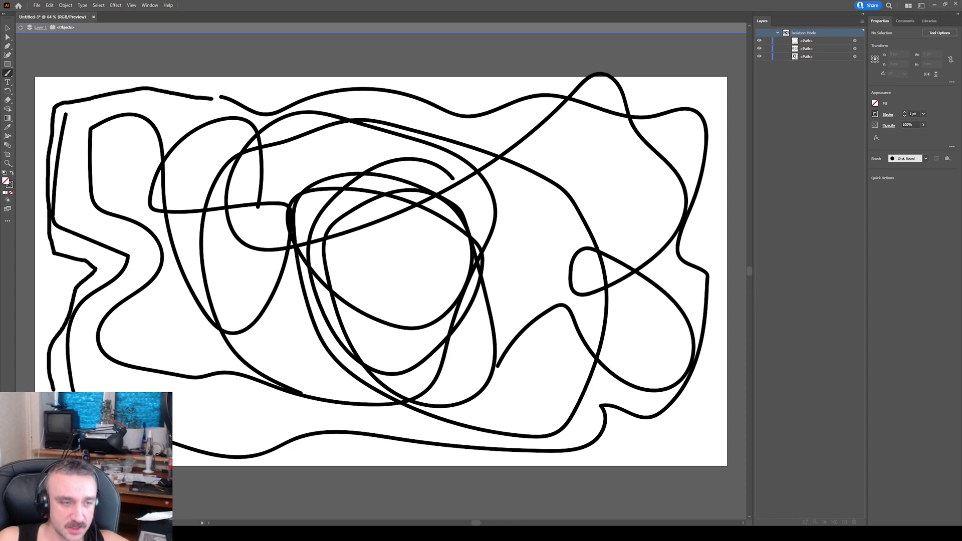
{"action": "mouse_move", "coordinate": [170, 447]}
{"action": "left_mouse_down"}
{"action": "mouse_move", "coordinate": [193, 430]}
{"action": "mouse_move", "coordinate": [158, 384]}
{"action": "mouse_move", "coordinate": [151, 319]}
{"action": "mouse_move", "coordinate": [156, 295]}
{"action": "mouse_move", "coordinate": [170, 291]}
{"action": "mouse_move", "coordinate": [121, 226]}
{"action": "mouse_move", "coordinate": [75, 209]}
{"action": "mouse_move", "coordinate": [70, 173]}
{"action": "mouse_move", "coordinate": [83, 113]}
{"action": "mouse_move", "coordinate": [117, 103]}
{"action": "mouse_move", "coordinate": [172, 113]}
{"action": "mouse_move", "coordinate": [270, 87]}
{"action": "mouse_move", "coordinate": [404, 104]}
{"action": "mouse_move", "coordinate": [451, 121]}
{"action": "mouse_move", "coordinate": [493, 93]}
{"action": "mouse_move", "coordinate": [605, 181]}
{"action": "mouse_move", "coordinate": [621, 148]}
{"action": "mouse_move", "coordinate": [577, 134]}
{"action": "mouse_move", "coordinate": [596, 150]}
{"action": "mouse_move", "coordinate": [575, 163]}
{"action": "left_mouse_up"}
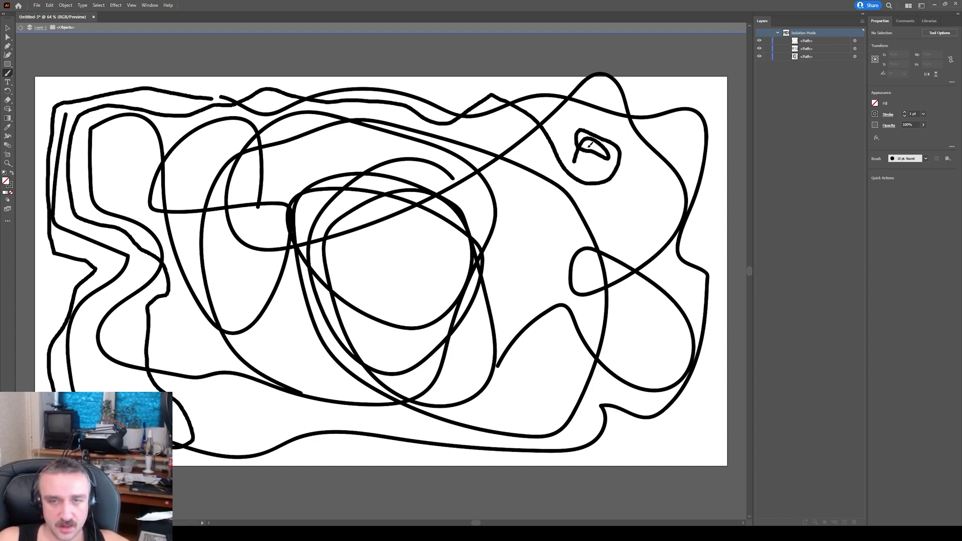
{"action": "left_click", "coordinate": [587, 164]}
{"action": "mouse_move", "coordinate": [577, 161]}
{"action": "left_mouse_down"}
{"action": "mouse_move", "coordinate": [610, 210]}
{"action": "mouse_move", "coordinate": [641, 195]}
{"action": "mouse_move", "coordinate": [660, 200]}
{"action": "mouse_move", "coordinate": [591, 116]}
{"action": "mouse_move", "coordinate": [509, 110]}
{"action": "mouse_move", "coordinate": [588, 218]}
{"action": "mouse_move", "coordinate": [544, 282]}
{"action": "mouse_move", "coordinate": [538, 212]}
{"action": "mouse_move", "coordinate": [521, 239]}
{"action": "mouse_move", "coordinate": [502, 307]}
{"action": "mouse_move", "coordinate": [534, 370]}
{"action": "mouse_move", "coordinate": [479, 407]}
{"action": "mouse_move", "coordinate": [416, 281]}
{"action": "mouse_move", "coordinate": [422, 243]}
{"action": "mouse_move", "coordinate": [369, 260]}
{"action": "mouse_move", "coordinate": [377, 312]}
{"action": "mouse_move", "coordinate": [435, 224]}
{"action": "left_mouse_up"}
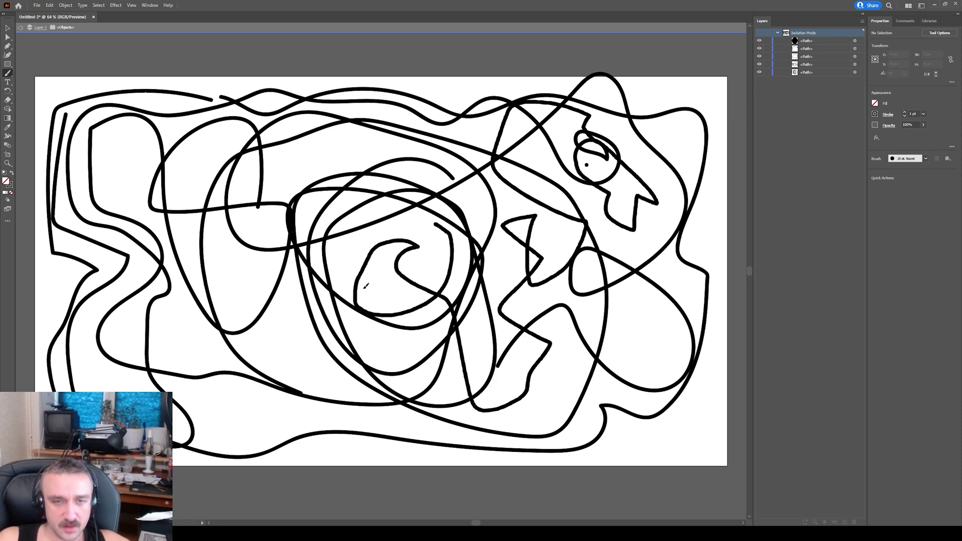
{"action": "left_click_drag", "start_coordinate": [382, 272], "coordinate": [419, 274]}
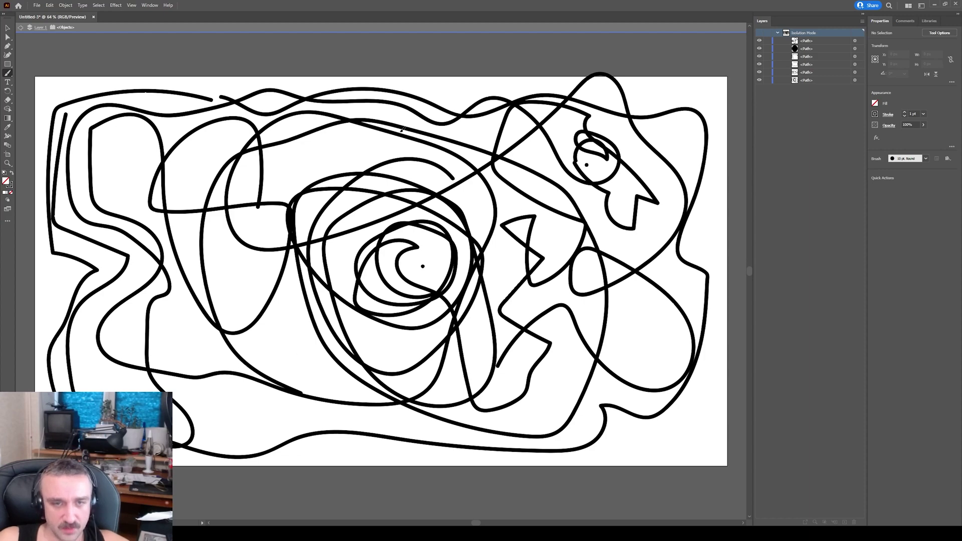
{"action": "left_click_drag", "start_coordinate": [400, 129], "coordinate": [294, 300]}
{"action": "left_click", "coordinate": [198, 402]}
{"action": "mouse_move", "coordinate": [592, 385]}
{"action": "left_mouse_down"}
{"action": "mouse_move", "coordinate": [604, 255]}
{"action": "mouse_move", "coordinate": [574, 353]}
{"action": "mouse_move", "coordinate": [671, 370]}
{"action": "mouse_move", "coordinate": [614, 266]}
{"action": "mouse_move", "coordinate": [542, 391]}
{"action": "mouse_move", "coordinate": [672, 373]}
{"action": "mouse_move", "coordinate": [601, 277]}
{"action": "mouse_move", "coordinate": [646, 409]}
{"action": "mouse_move", "coordinate": [684, 459]}
{"action": "mouse_move", "coordinate": [716, 367]}
{"action": "mouse_move", "coordinate": [695, 99]}
{"action": "mouse_move", "coordinate": [502, 103]}
{"action": "mouse_move", "coordinate": [316, 90]}
{"action": "mouse_move", "coordinate": [136, 92]}
{"action": "mouse_move", "coordinate": [60, 104]}
{"action": "mouse_move", "coordinate": [48, 82]}
{"action": "mouse_move", "coordinate": [41, 235]}
{"action": "mouse_move", "coordinate": [49, 273]}
{"action": "mouse_move", "coordinate": [71, 269]}
{"action": "mouse_move", "coordinate": [40, 390]}
{"action": "left_mouse_up"}
{"action": "mouse_move", "coordinate": [125, 392]}
{"action": "left_mouse_down"}
{"action": "mouse_move", "coordinate": [78, 320]}
{"action": "mouse_move", "coordinate": [117, 280]}
{"action": "mouse_move", "coordinate": [98, 226]}
{"action": "mouse_move", "coordinate": [70, 203]}
{"action": "mouse_move", "coordinate": [133, 138]}
{"action": "mouse_move", "coordinate": [100, 186]}
{"action": "mouse_move", "coordinate": [109, 159]}
{"action": "mouse_move", "coordinate": [191, 108]}
{"action": "mouse_move", "coordinate": [297, 76]}
{"action": "left_mouse_up"}
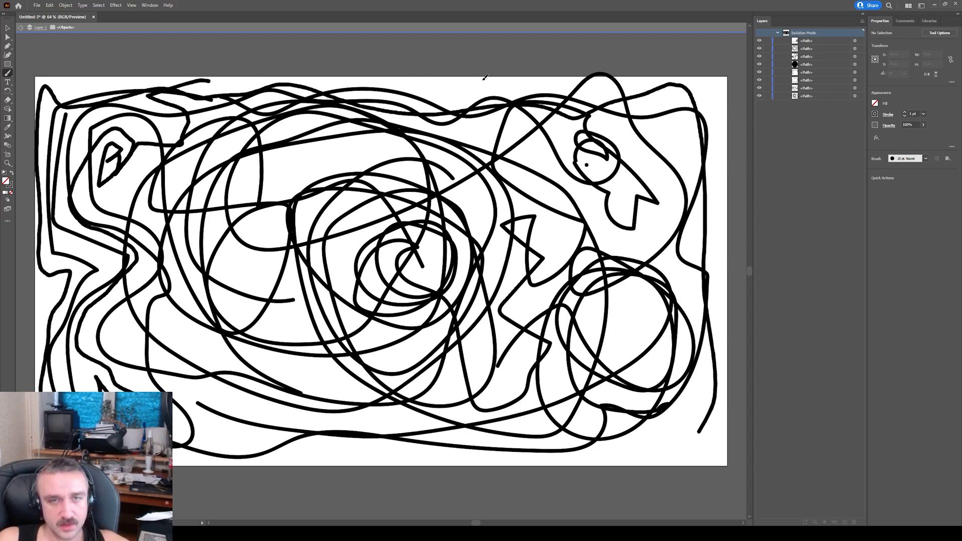
{"action": "left_click_drag", "start_coordinate": [467, 96], "coordinate": [469, 97]}
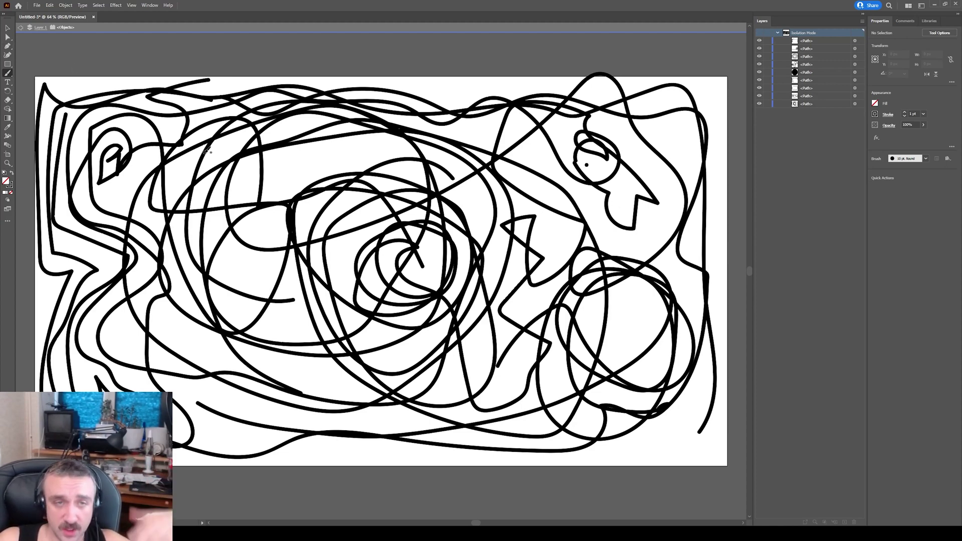
{"action": "mouse_move", "coordinate": [282, 170]}
{"action": "left_mouse_down"}
{"action": "mouse_move", "coordinate": [333, 153]}
{"action": "mouse_move", "coordinate": [418, 147]}
{"action": "mouse_move", "coordinate": [304, 155]}
{"action": "mouse_move", "coordinate": [325, 164]}
{"action": "mouse_move", "coordinate": [275, 156]}
{"action": "mouse_move", "coordinate": [273, 243]}
{"action": "mouse_move", "coordinate": [241, 328]}
{"action": "mouse_move", "coordinate": [313, 364]}
{"action": "mouse_move", "coordinate": [335, 409]}
{"action": "mouse_move", "coordinate": [315, 440]}
{"action": "mouse_move", "coordinate": [597, 461]}
{"action": "mouse_move", "coordinate": [666, 448]}
{"action": "mouse_move", "coordinate": [704, 396]}
{"action": "mouse_move", "coordinate": [718, 220]}
{"action": "mouse_move", "coordinate": [639, 111]}
{"action": "mouse_move", "coordinate": [476, 85]}
{"action": "mouse_move", "coordinate": [307, 80]}
{"action": "left_mouse_up"}
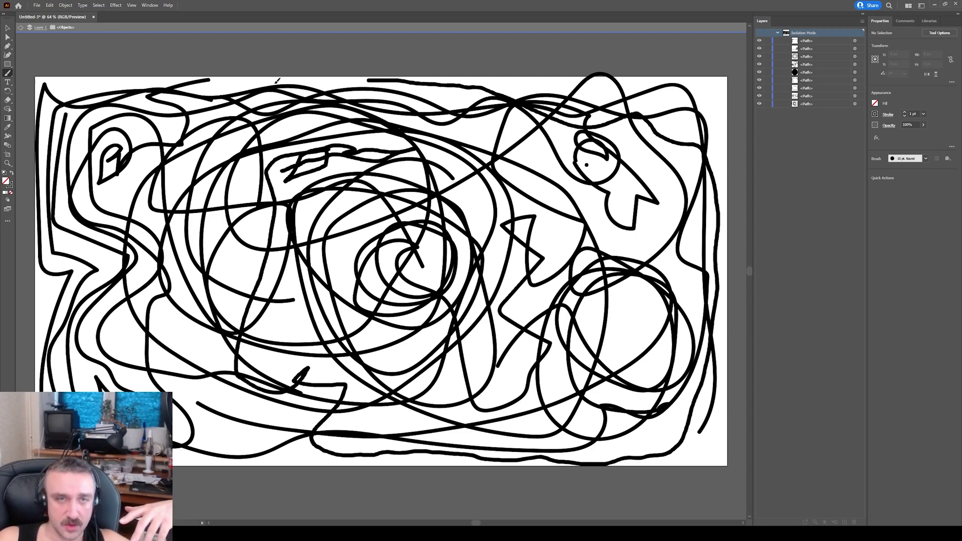
{"action": "left_click_drag", "start_coordinate": [382, 79], "coordinate": [353, 83]}
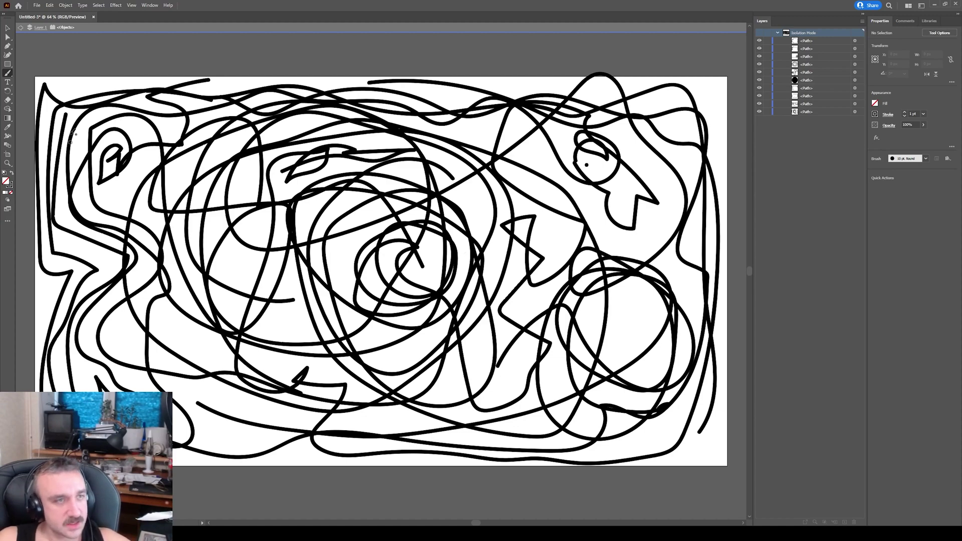
- Delete all brush strokes from the Illustrator artboard
{"action": "left_click", "coordinate": [8, 29]}
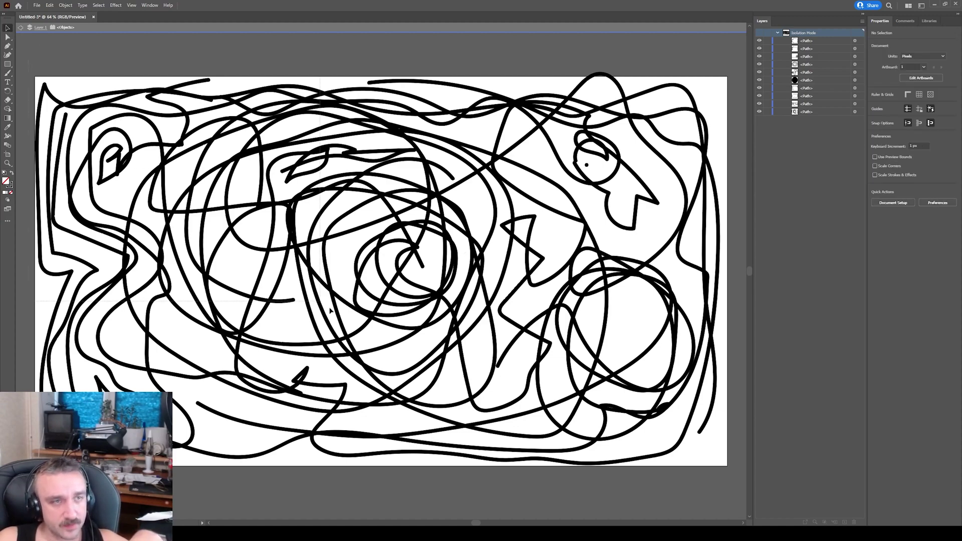
{"action": "scroll", "coordinate": [727, 496], "scroll_direction": "right", "scroll_amount": 1}
{"action": "key", "text": "ctrl+a"}
{"action": "key", "text": "Delete"}
{"action": "left_click_drag", "start_coordinate": [273, 258], "coordinate": [288, 260]}
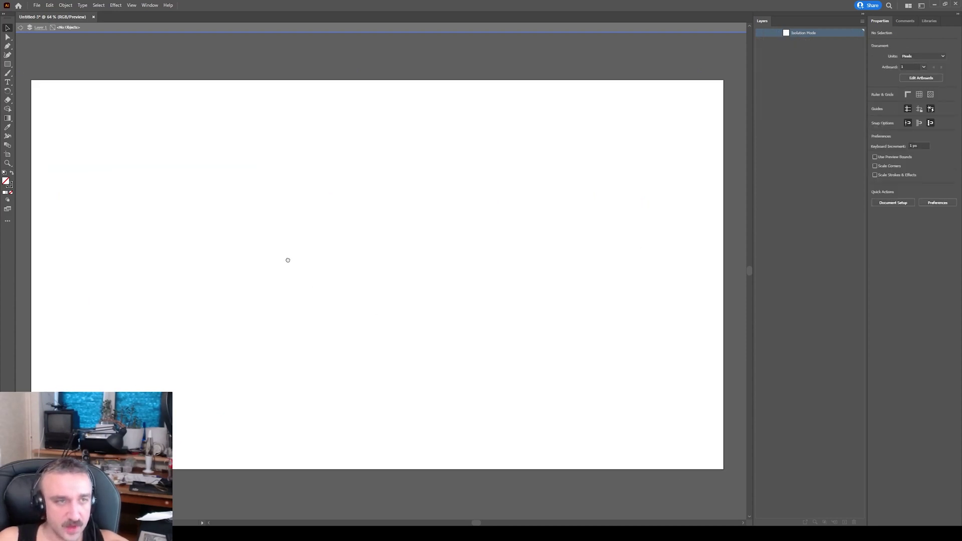
- Paint a single winding Paintbrush stroke combining a straight line, rounded loops and sharp corners across the artboard
{"action": "left_click", "coordinate": [8, 73]}
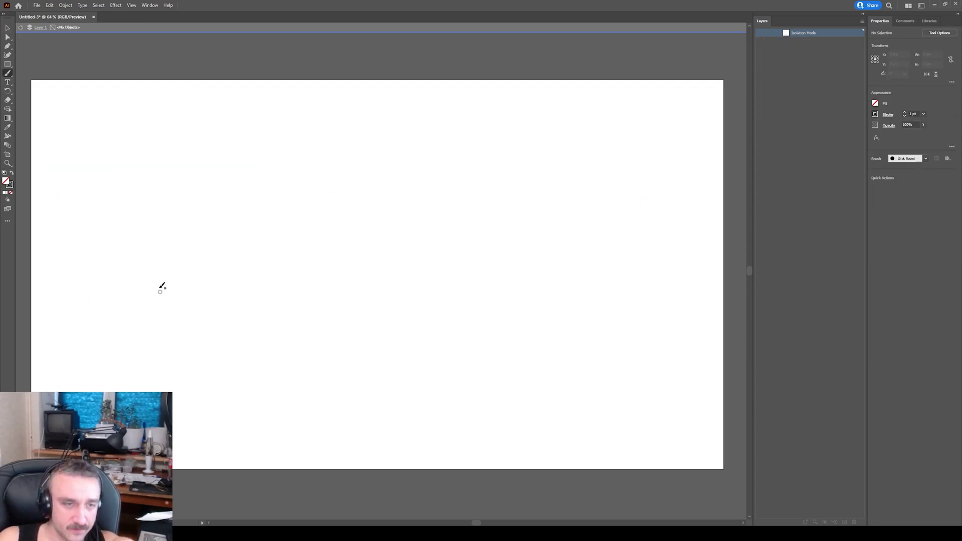
{"action": "mouse_move", "coordinate": [154, 258]}
{"action": "left_mouse_down"}
{"action": "mouse_move", "coordinate": [356, 265]}
{"action": "mouse_move", "coordinate": [383, 239]}
{"action": "mouse_move", "coordinate": [430, 150]}
{"action": "mouse_move", "coordinate": [419, 219]}
{"action": "mouse_move", "coordinate": [430, 324]}
{"action": "mouse_move", "coordinate": [457, 219]}
{"action": "mouse_move", "coordinate": [503, 170]}
{"action": "mouse_move", "coordinate": [480, 203]}
{"action": "mouse_move", "coordinate": [541, 210]}
{"action": "mouse_move", "coordinate": [599, 235]}
{"action": "mouse_move", "coordinate": [547, 303]}
{"action": "mouse_move", "coordinate": [644, 345]}
{"action": "left_mouse_up"}
{"action": "mouse_move", "coordinate": [567, 397]}
{"action": "left_mouse_down"}
{"action": "mouse_move", "coordinate": [441, 345]}
{"action": "mouse_move", "coordinate": [329, 436]}
{"action": "mouse_move", "coordinate": [198, 336]}
{"action": "mouse_move", "coordinate": [249, 416]}
{"action": "mouse_move", "coordinate": [123, 346]}
{"action": "mouse_move", "coordinate": [116, 223]}
{"action": "mouse_move", "coordinate": [270, 165]}
{"action": "mouse_move", "coordinate": [293, 169]}
{"action": "left_mouse_up"}
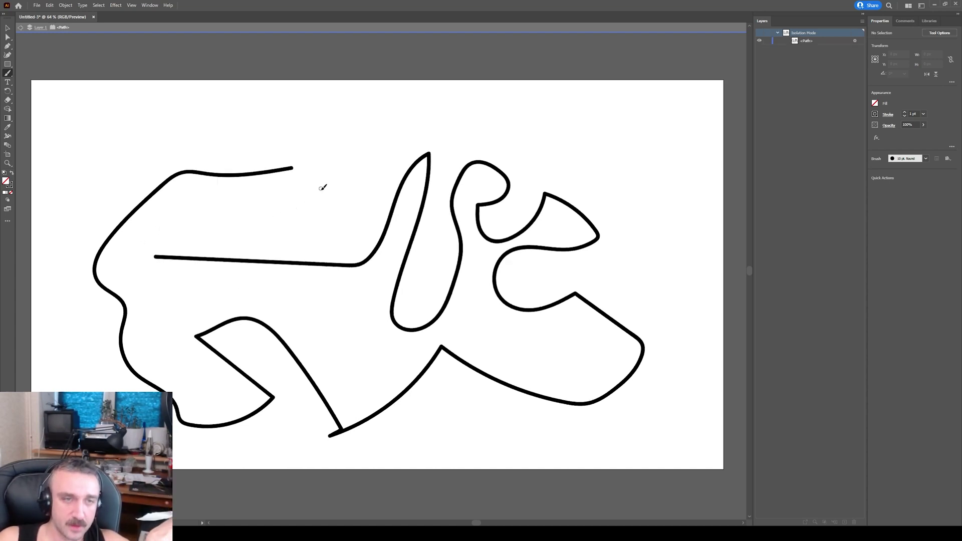
- With the Direct Selection tool, reshape the lower arch of the stroke by moving its peak and right-side anchor points
{"action": "left_click", "coordinate": [10, 36]}
{"action": "left_click", "coordinate": [180, 174]}
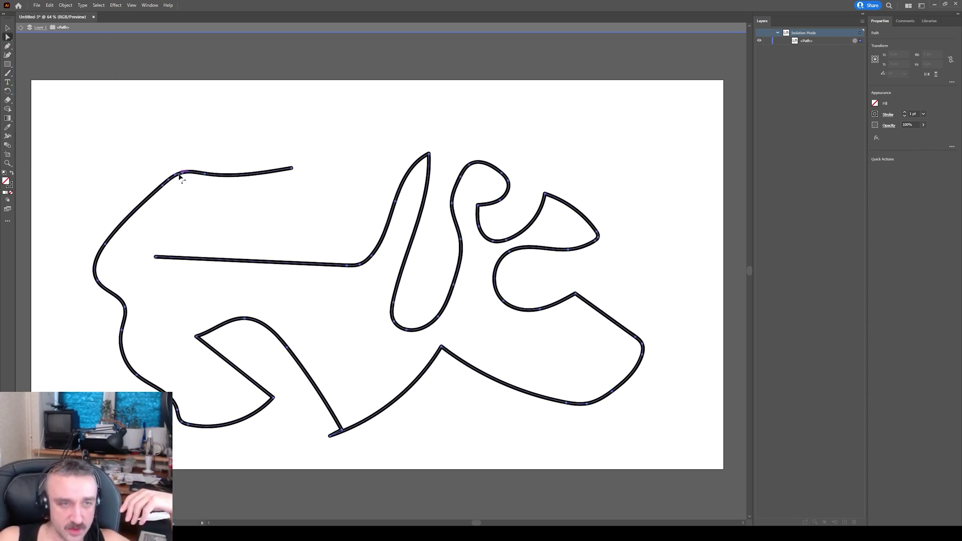
{"action": "left_click", "coordinate": [347, 268]}
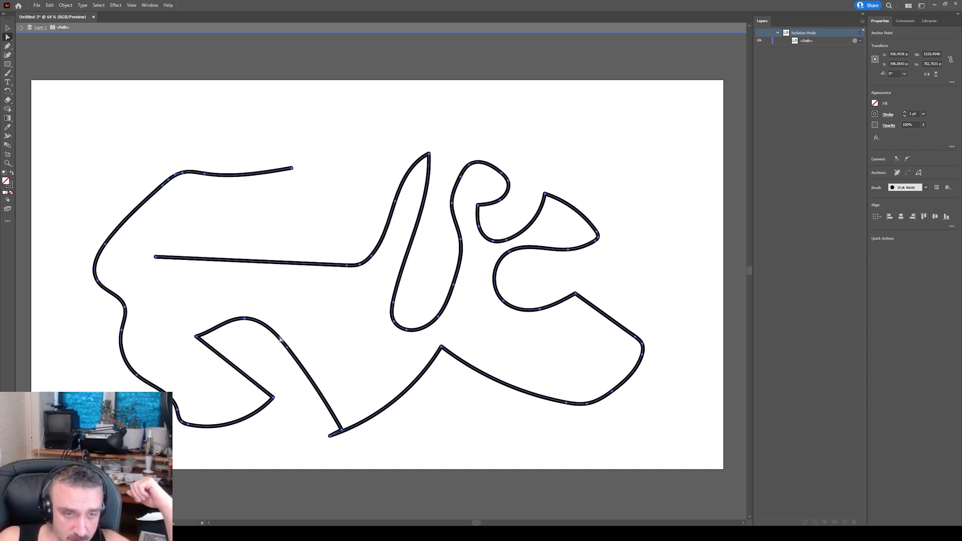
{"action": "mouse_move", "coordinate": [289, 346]}
{"action": "left_mouse_down"}
{"action": "mouse_move", "coordinate": [310, 312]}
{"action": "mouse_move", "coordinate": [272, 349]}
{"action": "mouse_move", "coordinate": [315, 314]}
{"action": "mouse_move", "coordinate": [286, 365]}
{"action": "mouse_move", "coordinate": [302, 327]}
{"action": "mouse_move", "coordinate": [268, 359]}
{"action": "mouse_move", "coordinate": [315, 318]}
{"action": "mouse_move", "coordinate": [304, 339]}
{"action": "left_mouse_up"}
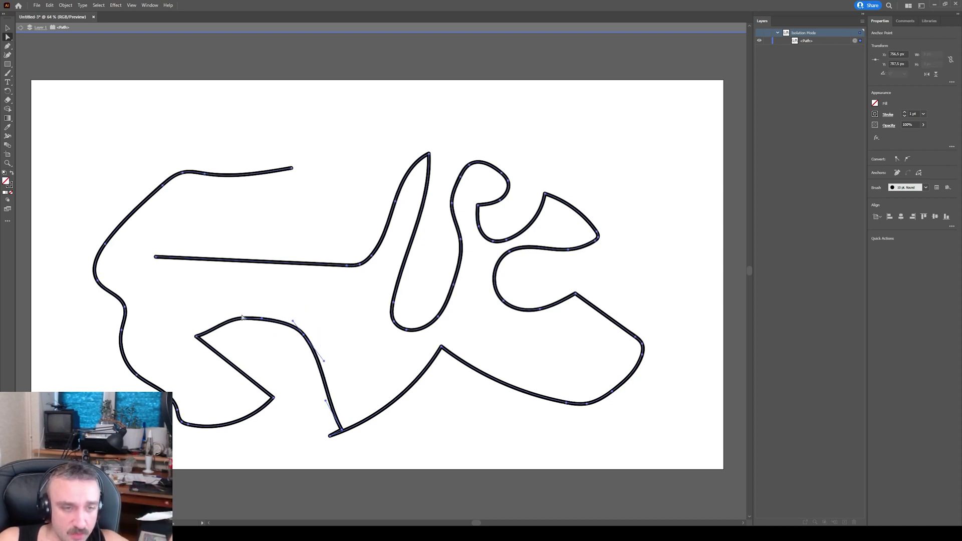
{"action": "left_click_drag", "start_coordinate": [246, 321], "coordinate": [243, 300]}
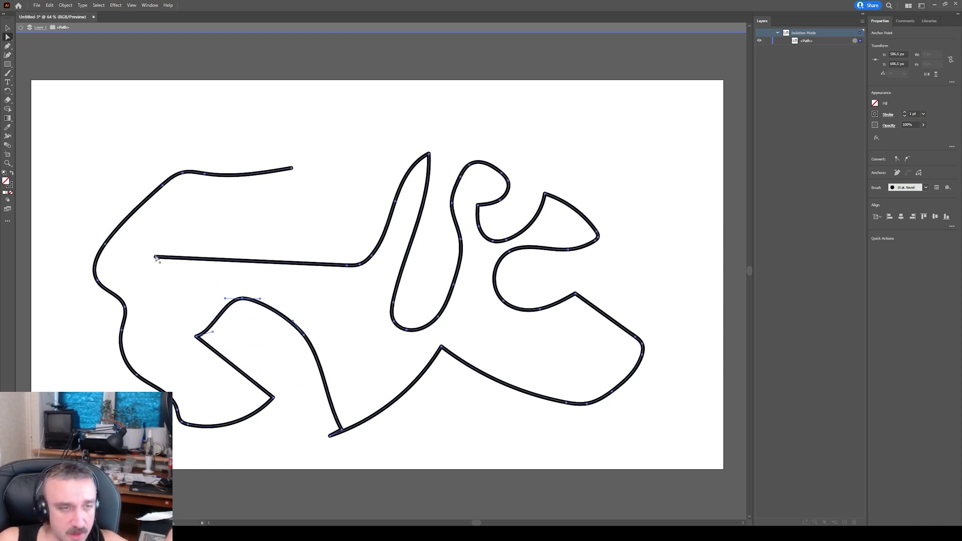
- Reshape the nearly horizontal line segment by moving its start, middle and end-bend anchor points
{"action": "mouse_move", "coordinate": [154, 257]}
{"action": "left_mouse_down"}
{"action": "mouse_move", "coordinate": [162, 317]}
{"action": "mouse_move", "coordinate": [173, 231]}
{"action": "mouse_move", "coordinate": [167, 281]}
{"action": "mouse_move", "coordinate": [168, 247]}
{"action": "mouse_move", "coordinate": [169, 267]}
{"action": "left_mouse_up"}
{"action": "left_click_drag", "start_coordinate": [350, 266], "coordinate": [373, 260]}
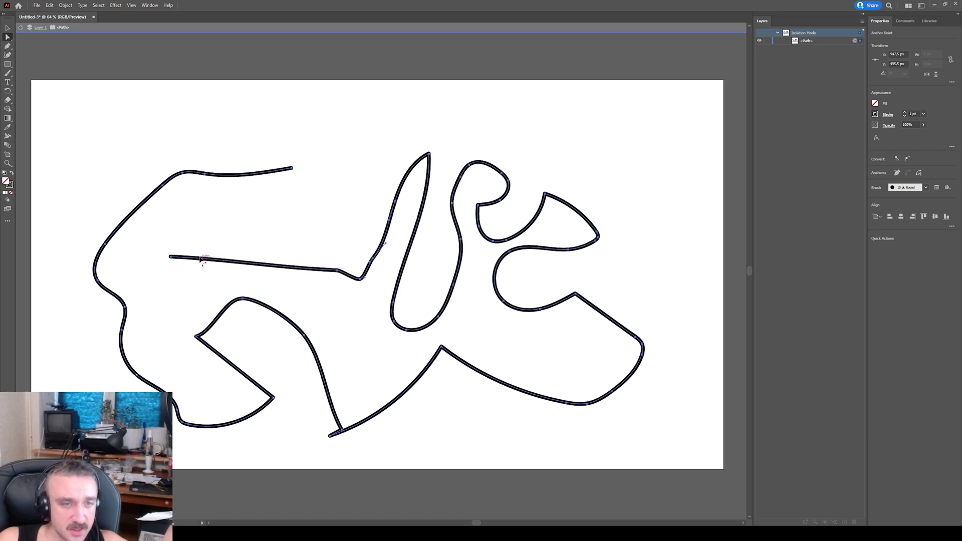
{"action": "mouse_move", "coordinate": [170, 258]}
{"action": "left_mouse_down"}
{"action": "mouse_move", "coordinate": [182, 276]}
{"action": "mouse_move", "coordinate": [202, 210]}
{"action": "mouse_move", "coordinate": [176, 253]}
{"action": "left_mouse_up"}
{"action": "mouse_move", "coordinate": [242, 257]}
{"action": "left_mouse_down"}
{"action": "mouse_move", "coordinate": [273, 223]}
{"action": "mouse_move", "coordinate": [207, 309]}
{"action": "mouse_move", "coordinate": [292, 200]}
{"action": "mouse_move", "coordinate": [253, 267]}
{"action": "left_mouse_up"}
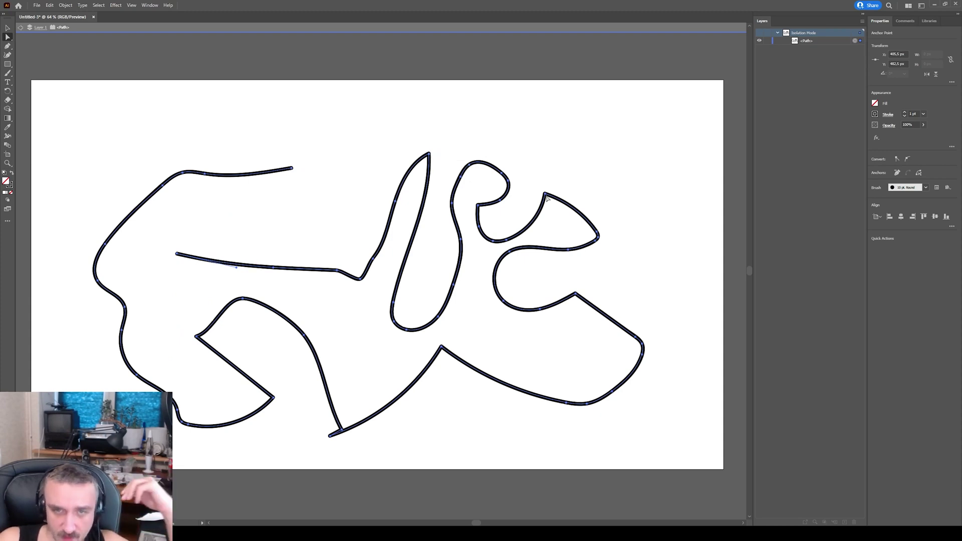
- Move the two corner anchor points of the pointed bend on the artboard's upper right, and undo the last move
{"action": "left_click_drag", "start_coordinate": [545, 194], "coordinate": [542, 169]}
{"action": "left_click_drag", "start_coordinate": [594, 244], "coordinate": [558, 221]}
{"action": "key", "text": "ctrl+z"}
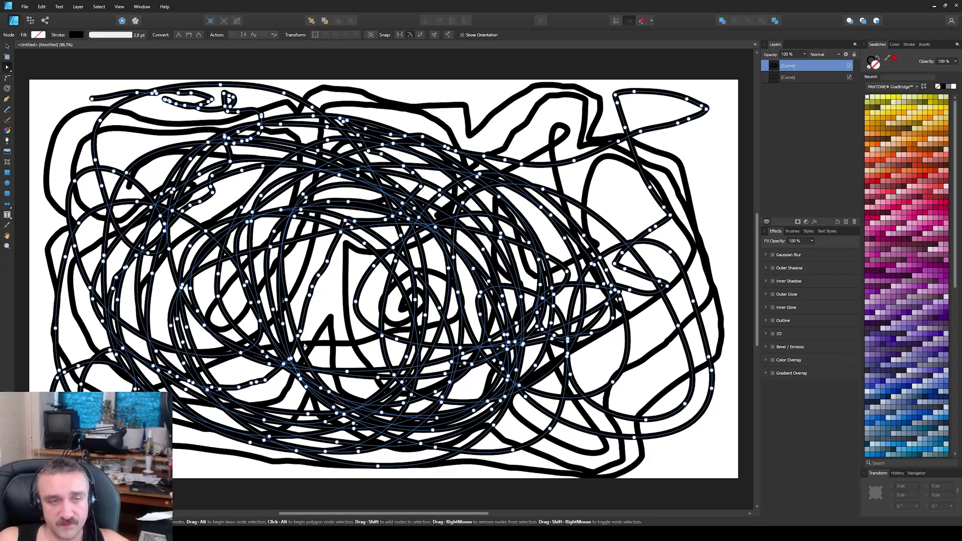
- Switch to Affinity Designer and delete both painted curves from the page
{"action": "key", "text": "v"}
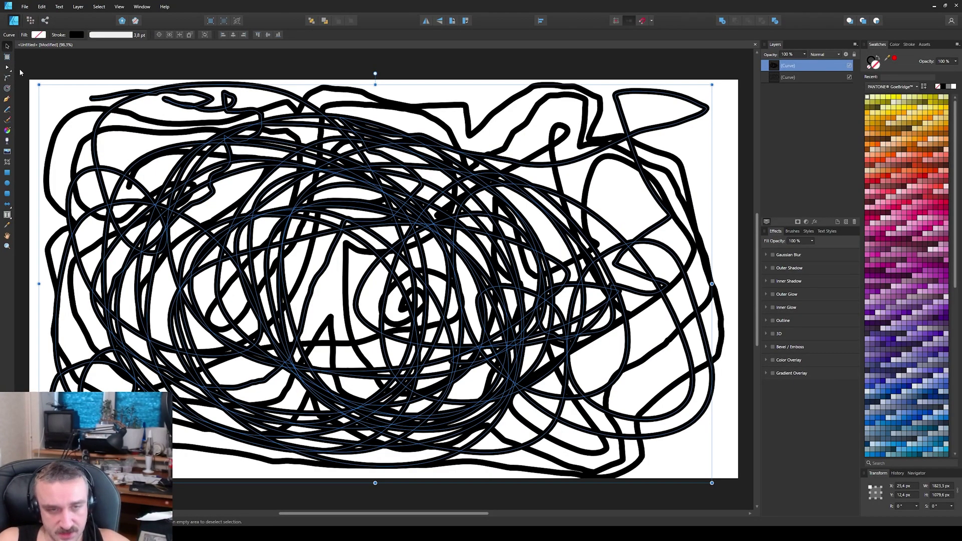
{"action": "key", "text": "Delete"}
{"action": "key", "text": "Delete"}
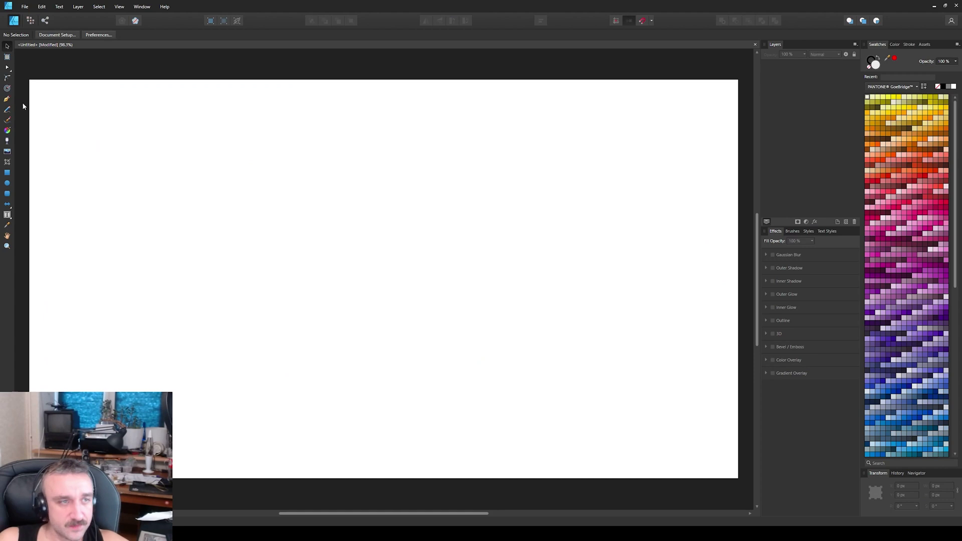
- Paint one long, continuous, self-crossing stroke with the Vector Brush tool, filling the whole page with loops, waves and sharp bends
{"action": "left_click", "coordinate": [8, 120]}
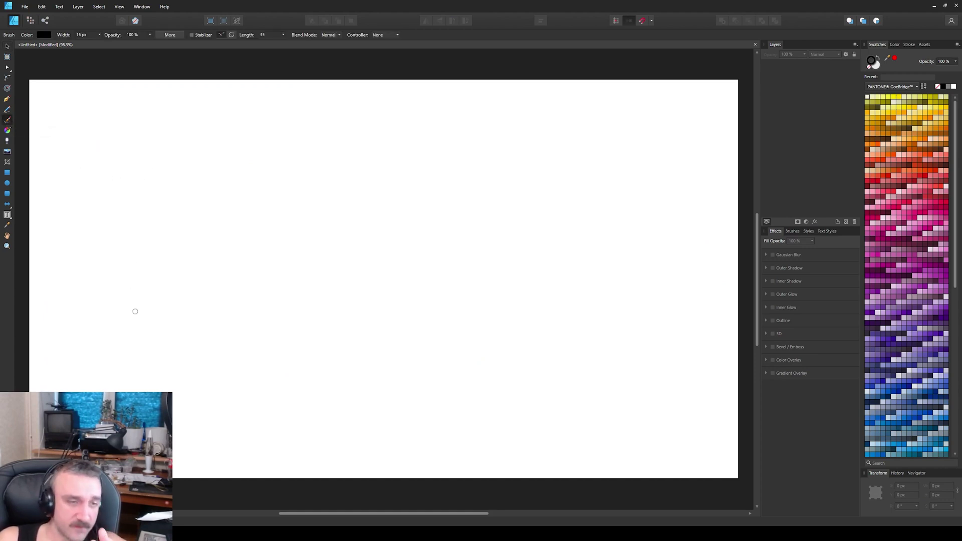
{"action": "mouse_move", "coordinate": [127, 307]}
{"action": "left_mouse_down"}
{"action": "mouse_move", "coordinate": [161, 304]}
{"action": "mouse_move", "coordinate": [216, 277]}
{"action": "mouse_move", "coordinate": [193, 218]}
{"action": "mouse_move", "coordinate": [201, 161]}
{"action": "mouse_move", "coordinate": [229, 175]}
{"action": "mouse_move", "coordinate": [237, 282]}
{"action": "mouse_move", "coordinate": [269, 276]}
{"action": "mouse_move", "coordinate": [263, 214]}
{"action": "mouse_move", "coordinate": [280, 165]}
{"action": "mouse_move", "coordinate": [295, 244]}
{"action": "mouse_move", "coordinate": [289, 327]}
{"action": "mouse_move", "coordinate": [326, 262]}
{"action": "mouse_move", "coordinate": [333, 171]}
{"action": "mouse_move", "coordinate": [366, 207]}
{"action": "mouse_move", "coordinate": [337, 284]}
{"action": "mouse_move", "coordinate": [357, 381]}
{"action": "mouse_move", "coordinate": [409, 300]}
{"action": "mouse_move", "coordinate": [371, 300]}
{"action": "mouse_move", "coordinate": [382, 260]}
{"action": "mouse_move", "coordinate": [428, 232]}
{"action": "mouse_move", "coordinate": [395, 165]}
{"action": "mouse_move", "coordinate": [353, 132]}
{"action": "mouse_move", "coordinate": [408, 130]}
{"action": "mouse_move", "coordinate": [436, 155]}
{"action": "mouse_move", "coordinate": [450, 217]}
{"action": "mouse_move", "coordinate": [425, 254]}
{"action": "mouse_move", "coordinate": [445, 287]}
{"action": "mouse_move", "coordinate": [455, 421]}
{"action": "mouse_move", "coordinate": [352, 434]}
{"action": "mouse_move", "coordinate": [298, 389]}
{"action": "mouse_move", "coordinate": [116, 334]}
{"action": "mouse_move", "coordinate": [132, 357]}
{"action": "mouse_move", "coordinate": [86, 137]}
{"action": "mouse_move", "coordinate": [486, 162]}
{"action": "mouse_move", "coordinate": [509, 251]}
{"action": "mouse_move", "coordinate": [609, 367]}
{"action": "mouse_move", "coordinate": [610, 116]}
{"action": "mouse_move", "coordinate": [553, 180]}
{"action": "mouse_move", "coordinate": [563, 343]}
{"action": "mouse_move", "coordinate": [680, 488]}
{"action": "mouse_move", "coordinate": [644, 307]}
{"action": "mouse_move", "coordinate": [654, 256]}
{"action": "mouse_move", "coordinate": [572, 115]}
{"action": "mouse_move", "coordinate": [408, 89]}
{"action": "mouse_move", "coordinate": [399, 149]}
{"action": "mouse_move", "coordinate": [506, 289]}
{"action": "mouse_move", "coordinate": [484, 347]}
{"action": "mouse_move", "coordinate": [371, 224]}
{"action": "mouse_move", "coordinate": [396, 175]}
{"action": "mouse_move", "coordinate": [300, 96]}
{"action": "mouse_move", "coordinate": [243, 103]}
{"action": "mouse_move", "coordinate": [207, 121]}
{"action": "mouse_move", "coordinate": [159, 91]}
{"action": "mouse_move", "coordinate": [90, 98]}
{"action": "mouse_move", "coordinate": [58, 146]}
{"action": "mouse_move", "coordinate": [69, 198]}
{"action": "mouse_move", "coordinate": [47, 257]}
{"action": "left_mouse_up"}
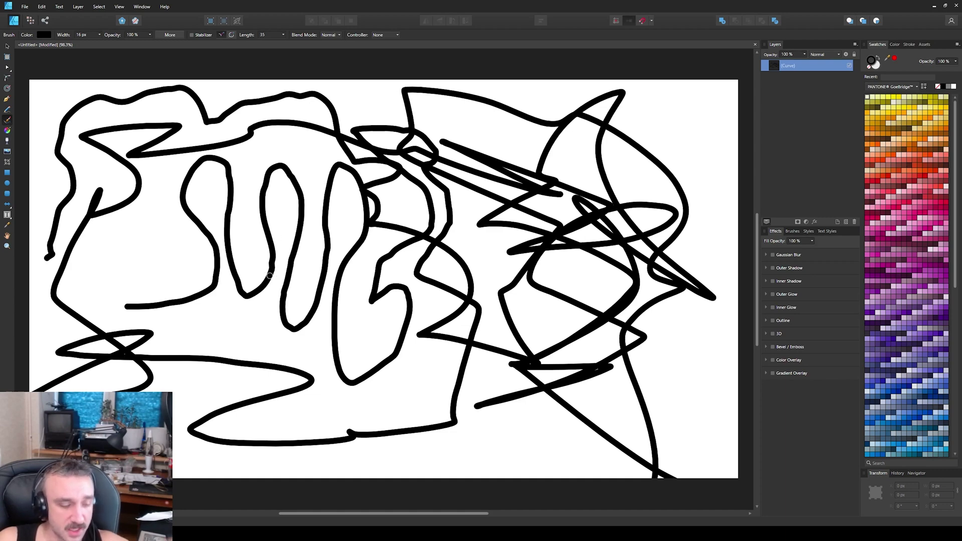
- With the Node tool, select the nodes across nearly the entire painted curve to examine their density, and clear the node selection
{"action": "left_click", "coordinate": [8, 69]}
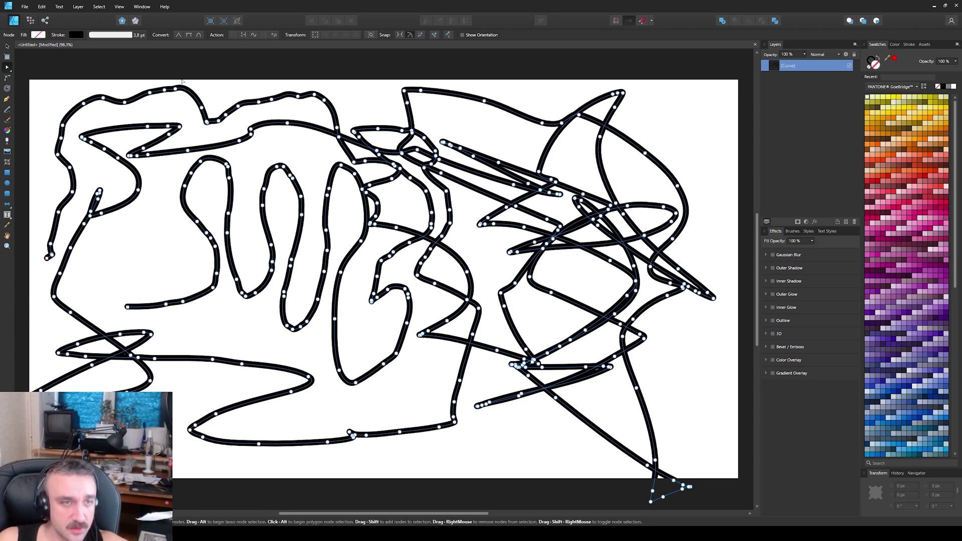
{"action": "left_click_drag", "start_coordinate": [46, 90], "coordinate": [722, 471]}
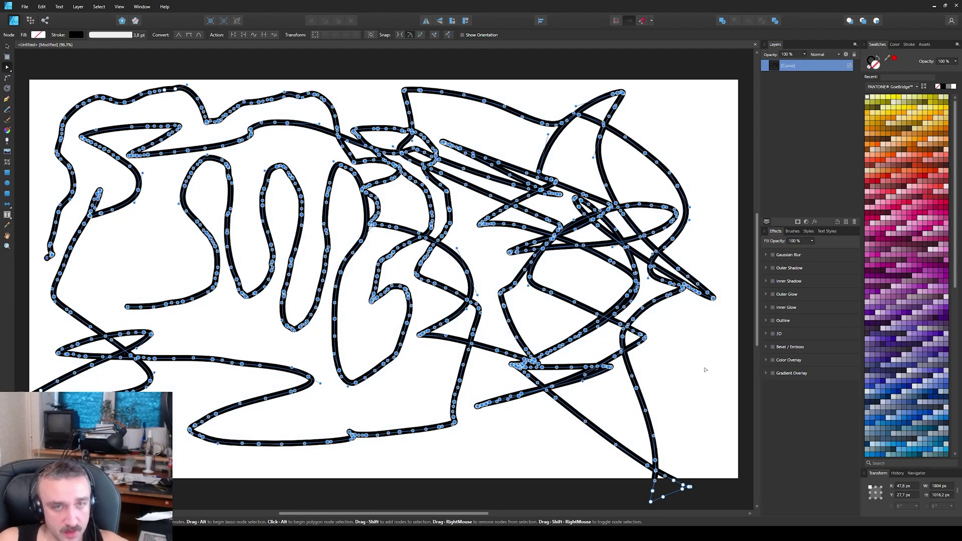
{"action": "left_click", "coordinate": [348, 312]}
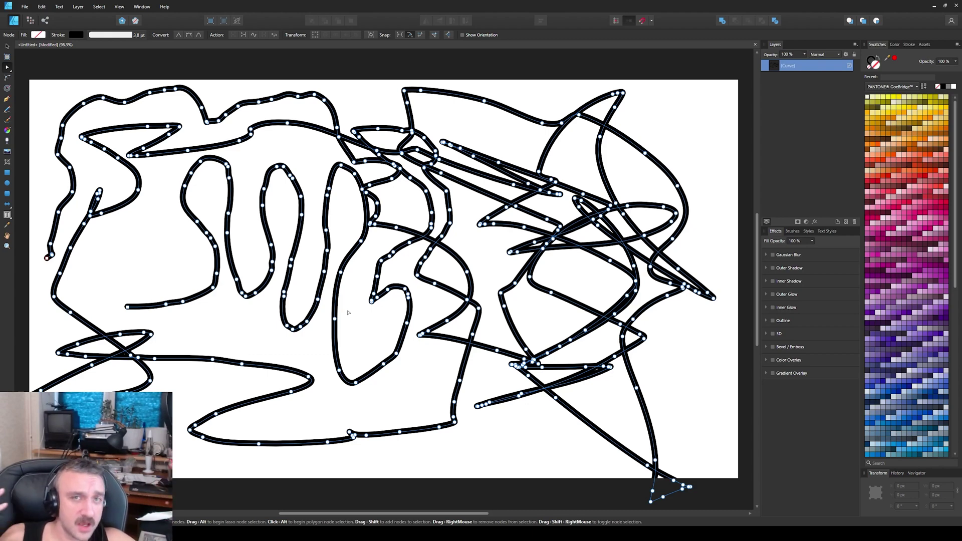
- Switch to CPU-Z and place its window over the middle of the page to view the processor specifications
{"action": "key", "text": "alt+Tab"}
{"action": "left_click_drag", "start_coordinate": [265, 175], "coordinate": [361, 164]}
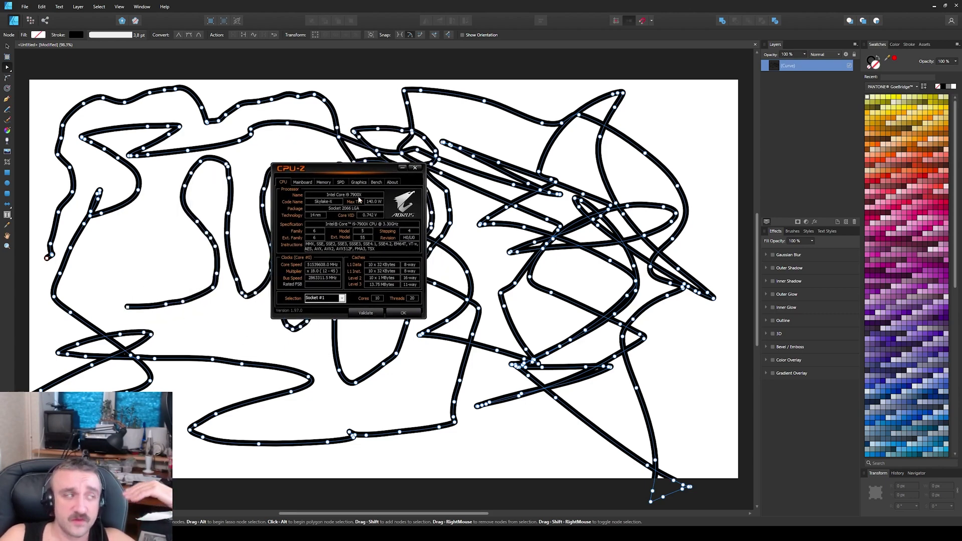